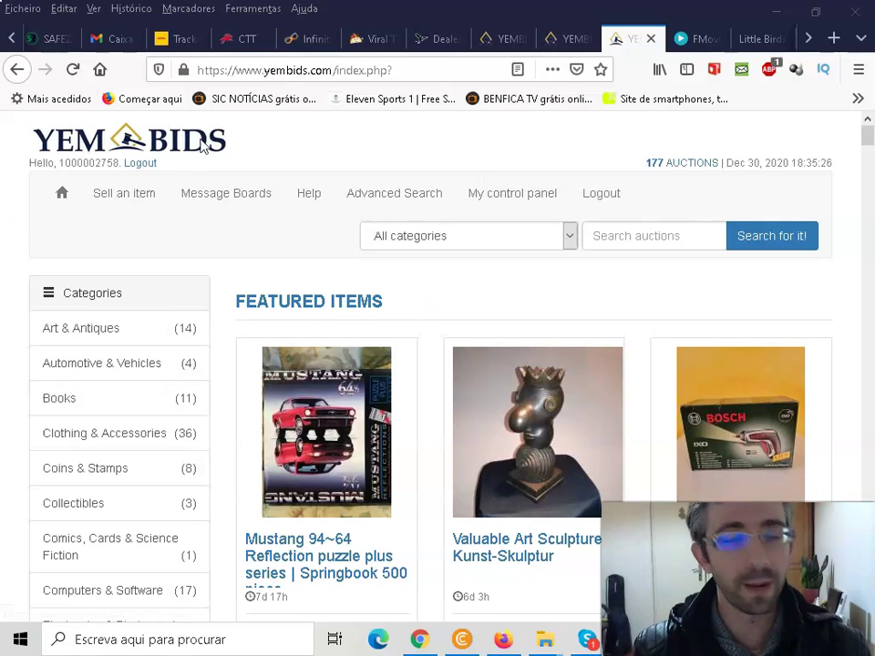
- Open the control panel's Auctions you won list and find the Tommy Hilfiger Low Cut 3-Pack Socks
click(511, 195)
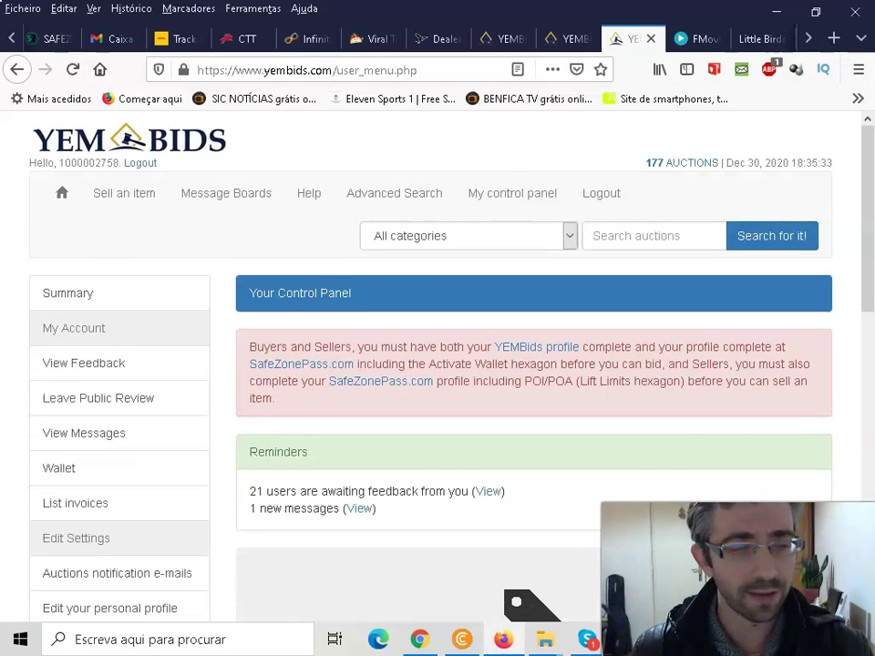
scroll(28, 389, down, 7)
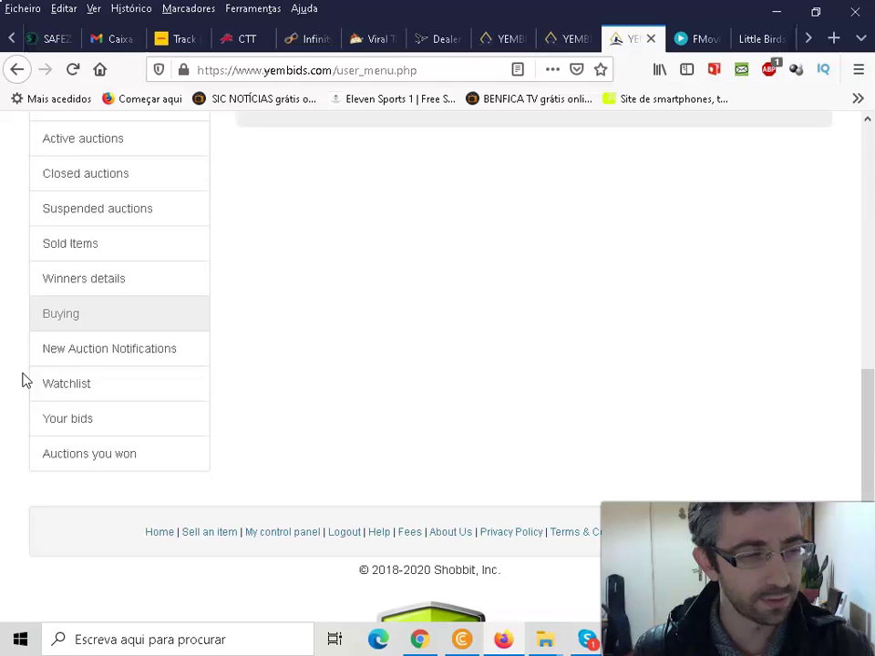
scroll(25, 379, down, 1)
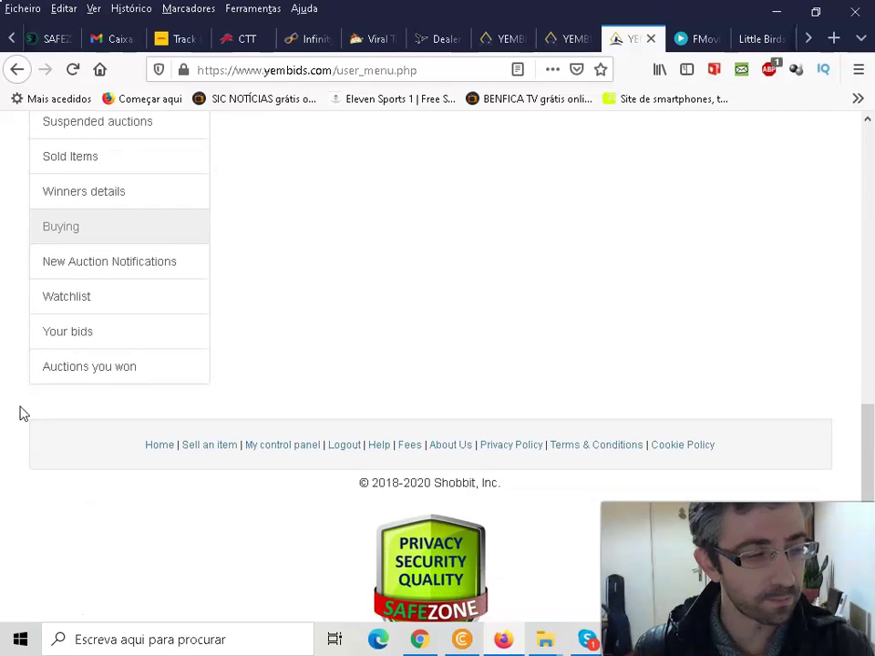
click(100, 372)
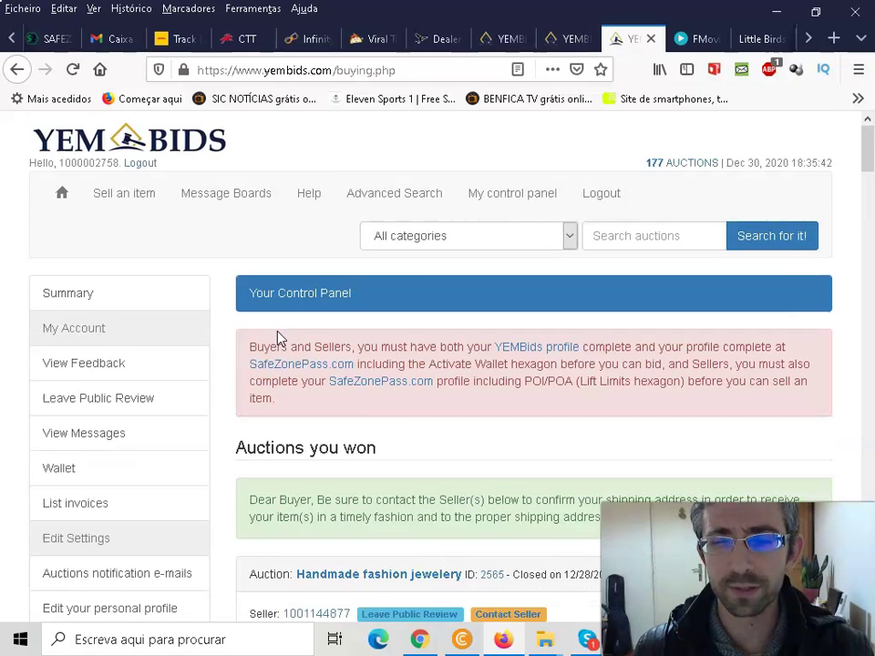
scroll(292, 355, down, 10)
scroll(343, 441, up, 4)
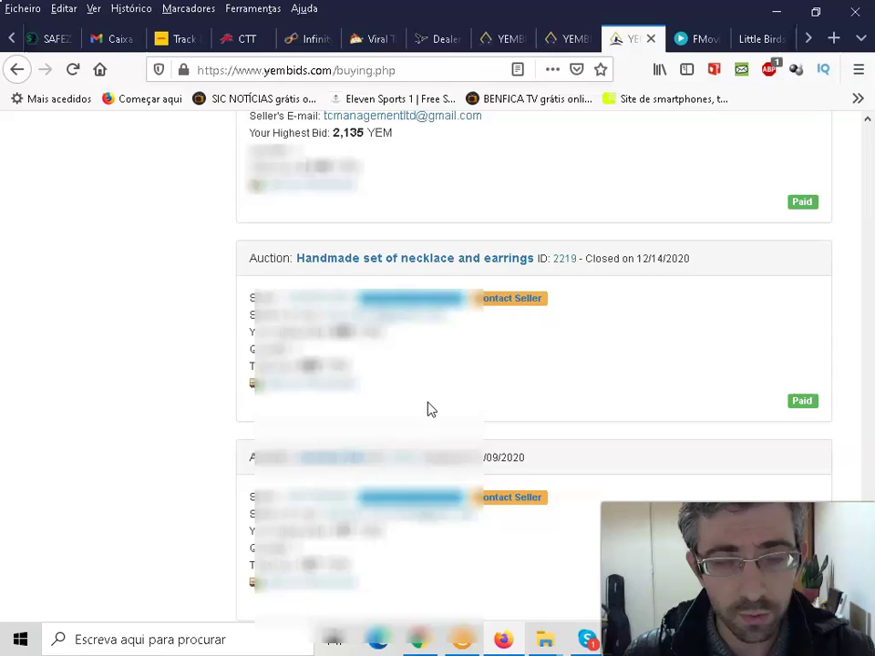
scroll(427, 409, up, 2)
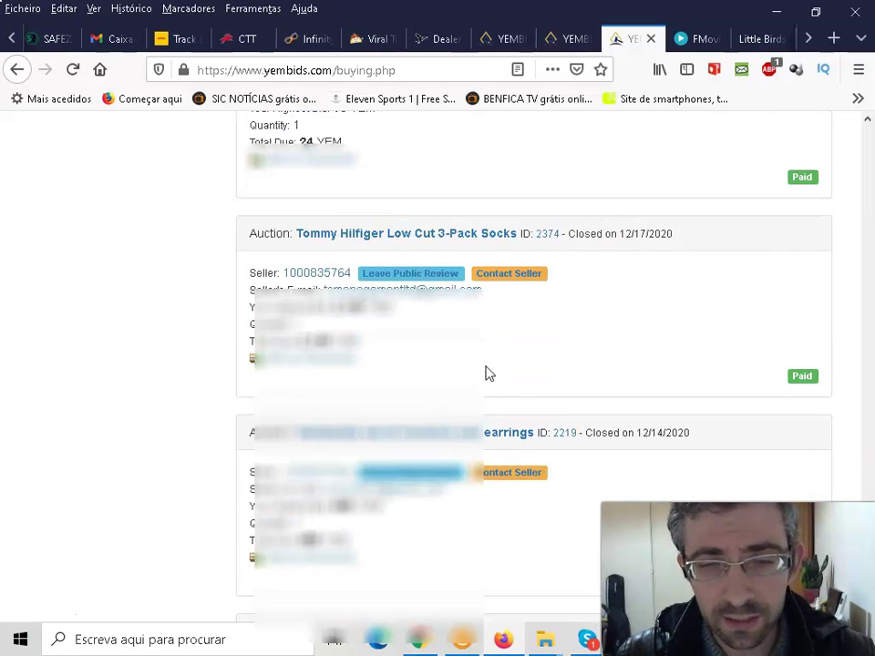
click(417, 235)
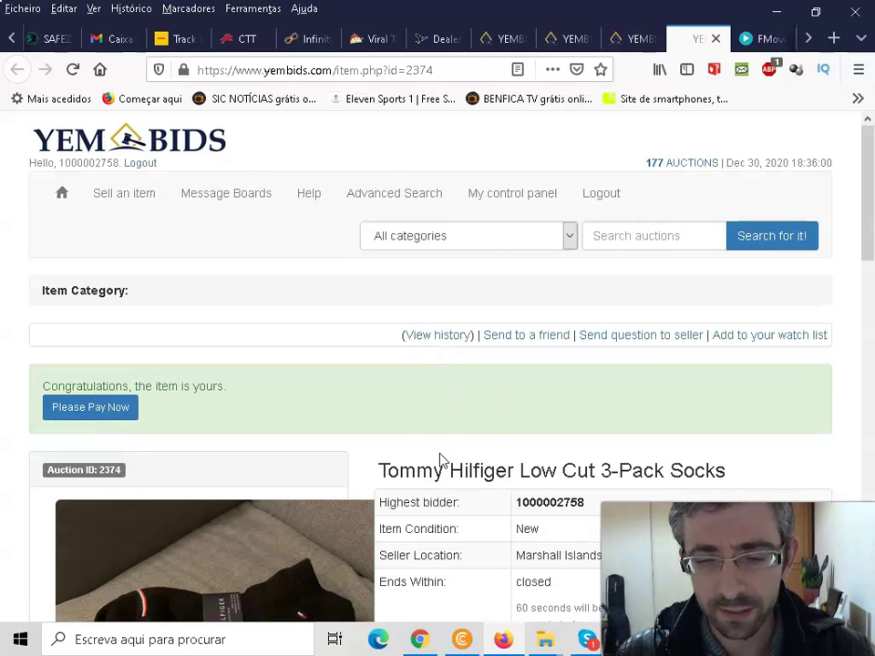
scroll(472, 471, down, 2)
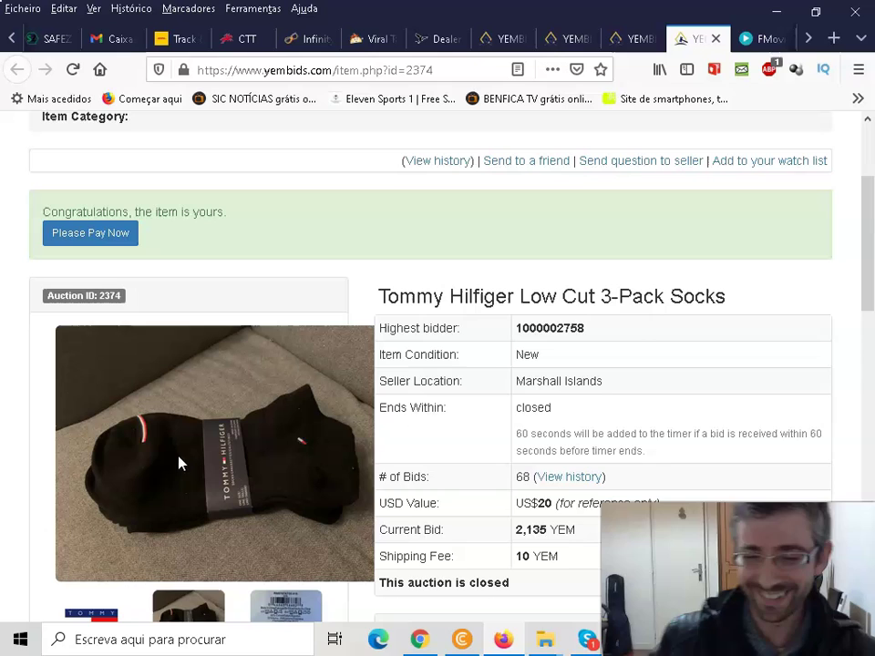
scroll(668, 438, down, 1)
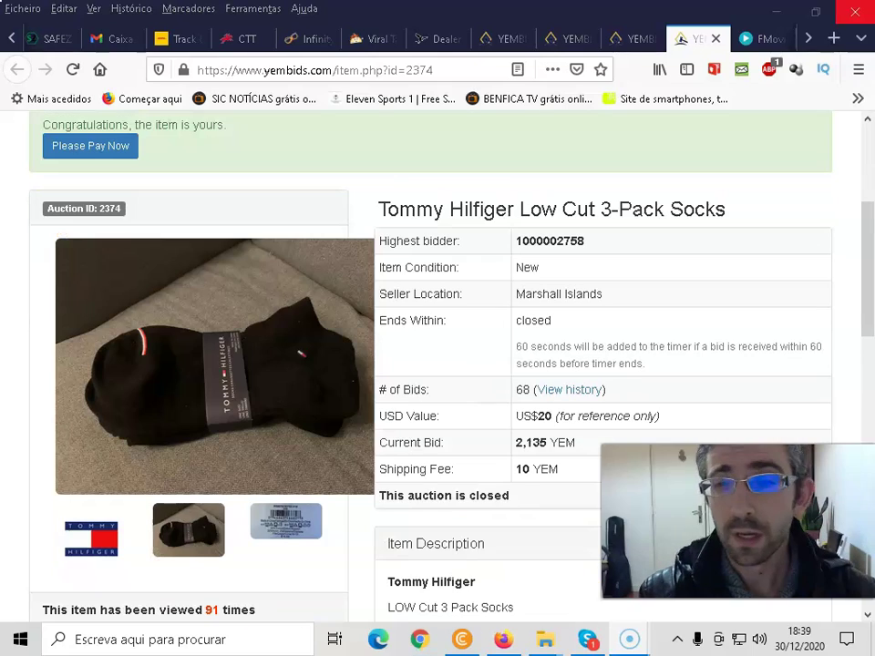
middle_click(676, 46)
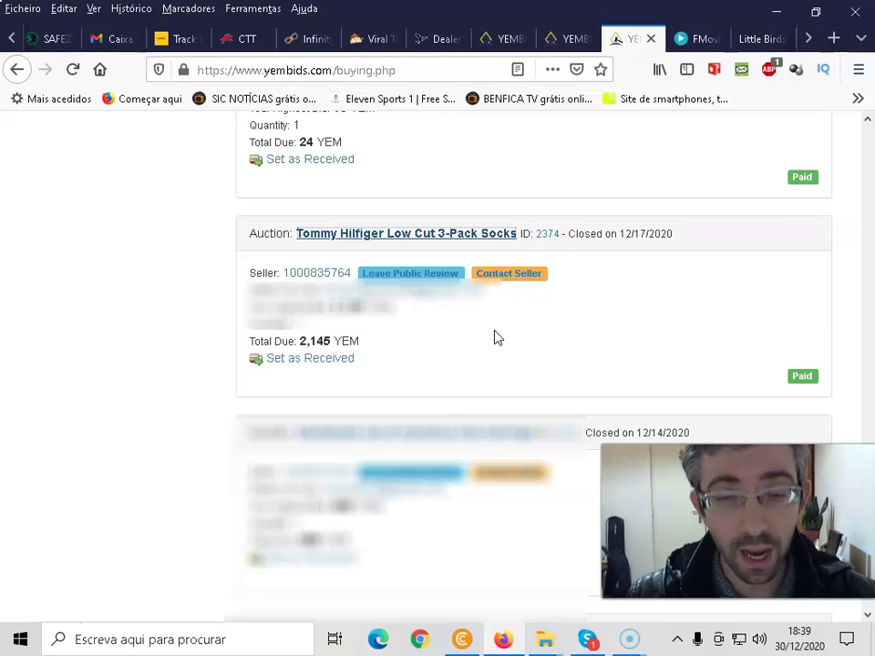
scroll(496, 339, up, 2)
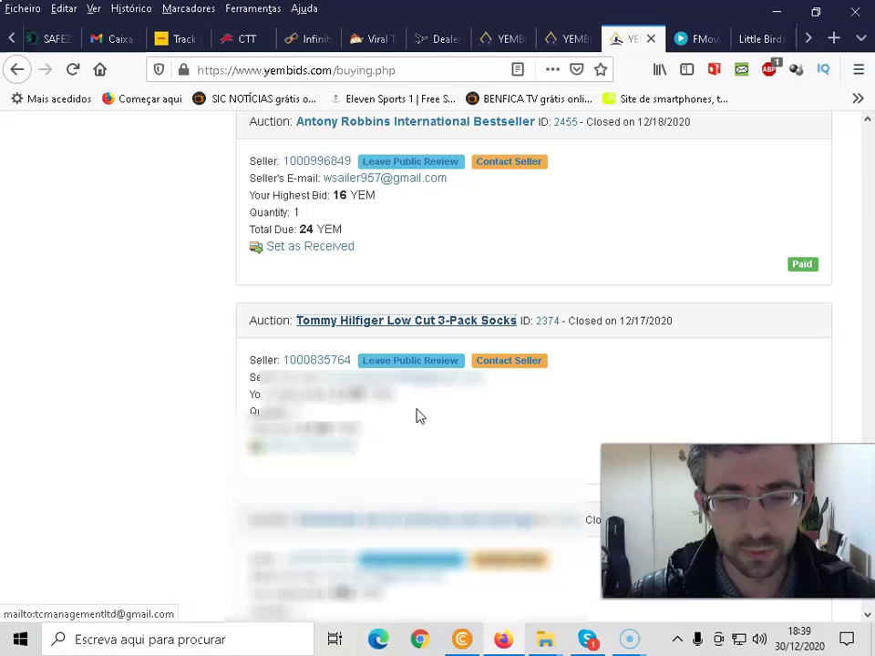
scroll(417, 417, down, 2)
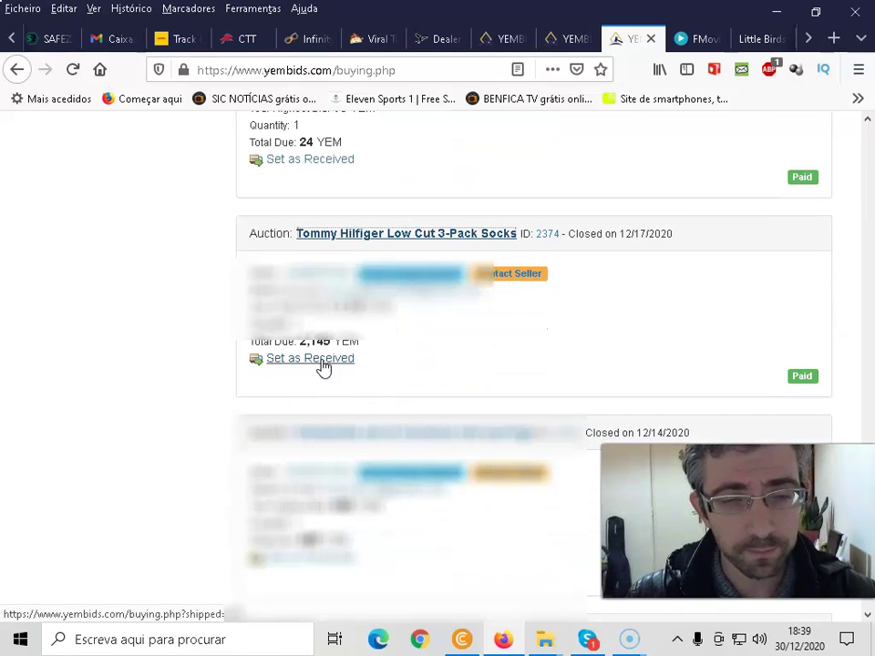
- Mark the Tommy Hilfiger socks auction as Received and confirm releasing the escrow payment
click(310, 358)
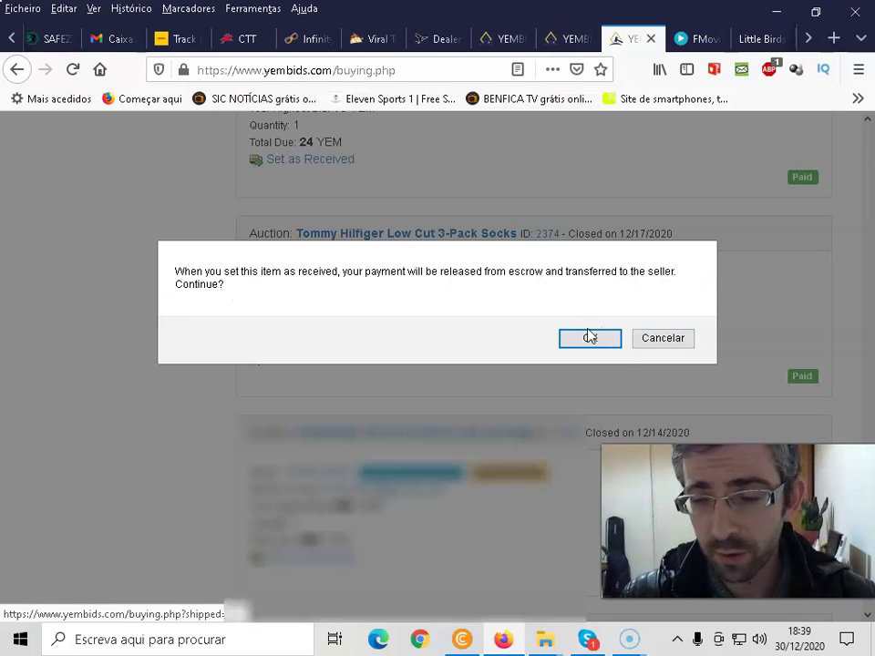
click(666, 345)
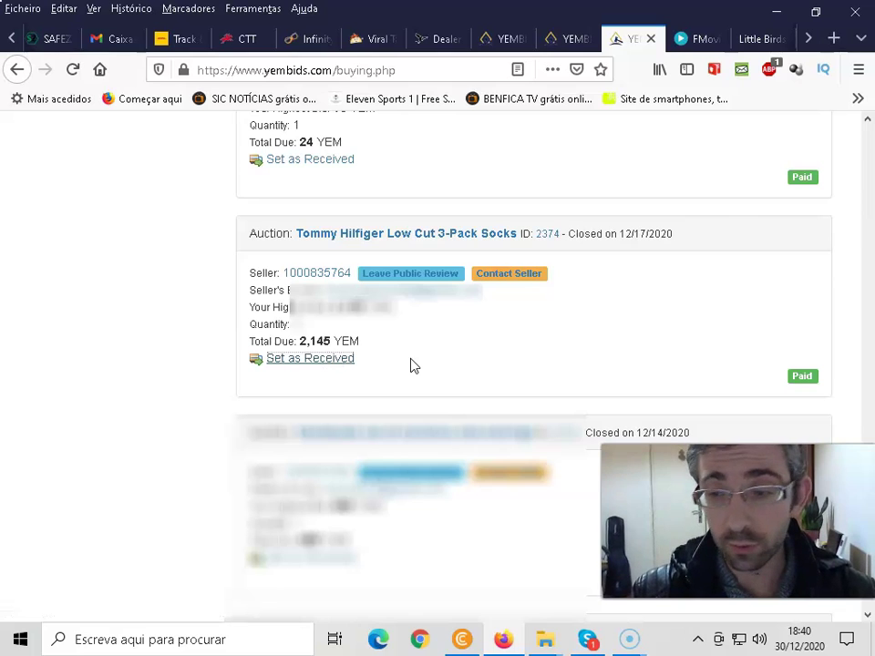
click(311, 361)
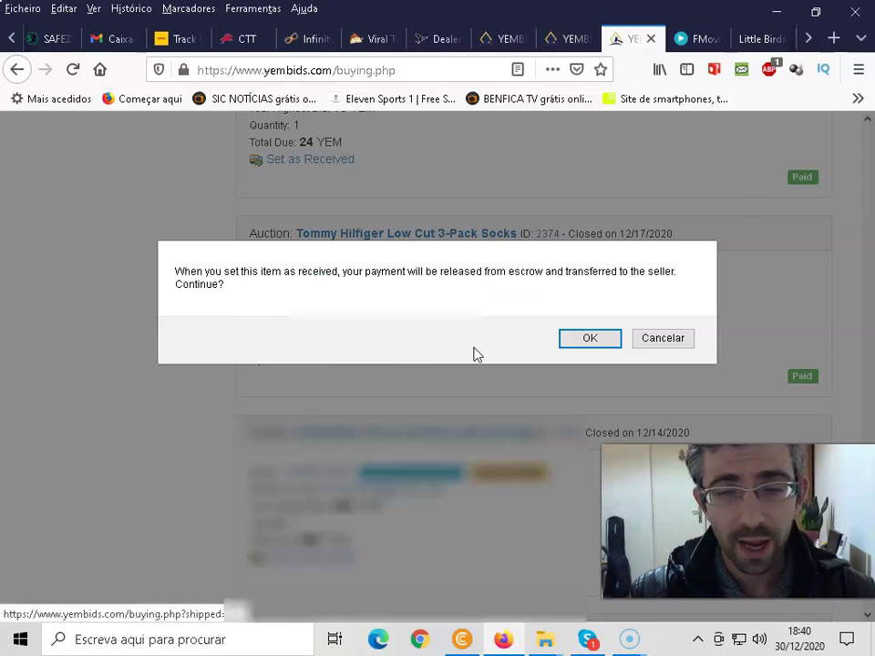
click(590, 341)
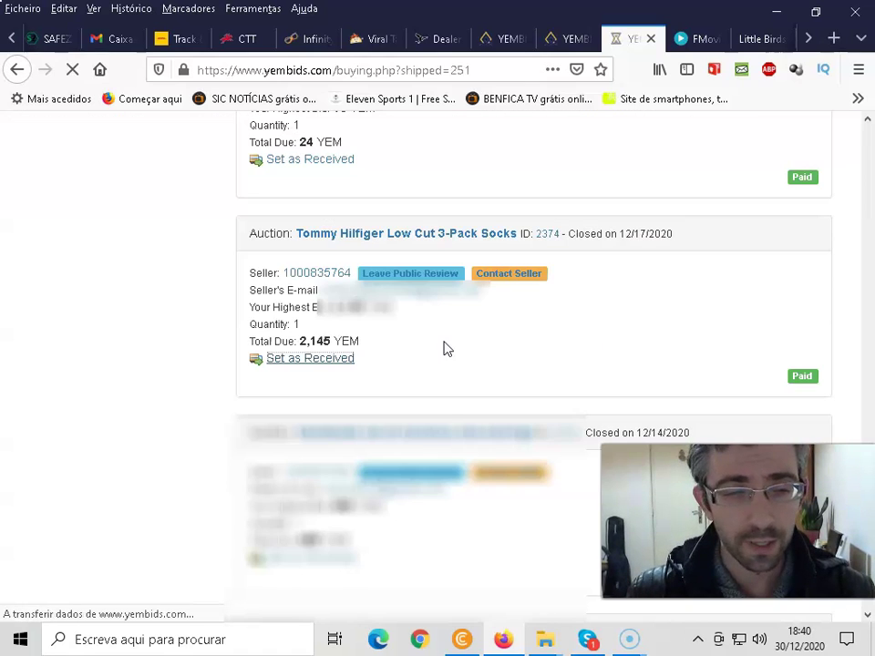
- Check the Tommy Hilfiger socks auction shows Item Received and open its Leave Public Review form
scroll(377, 408, down, 3)
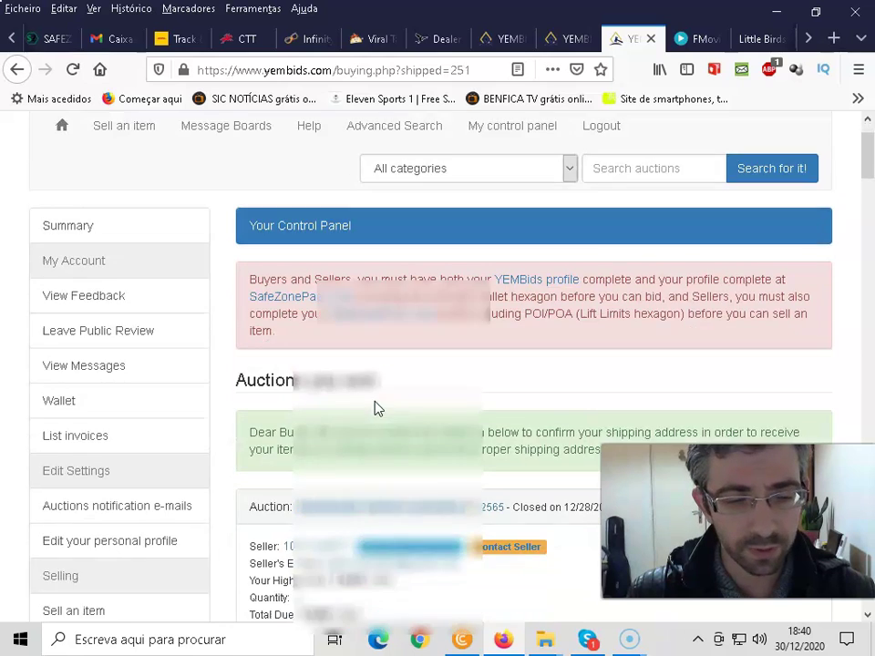
scroll(402, 325, up, 3)
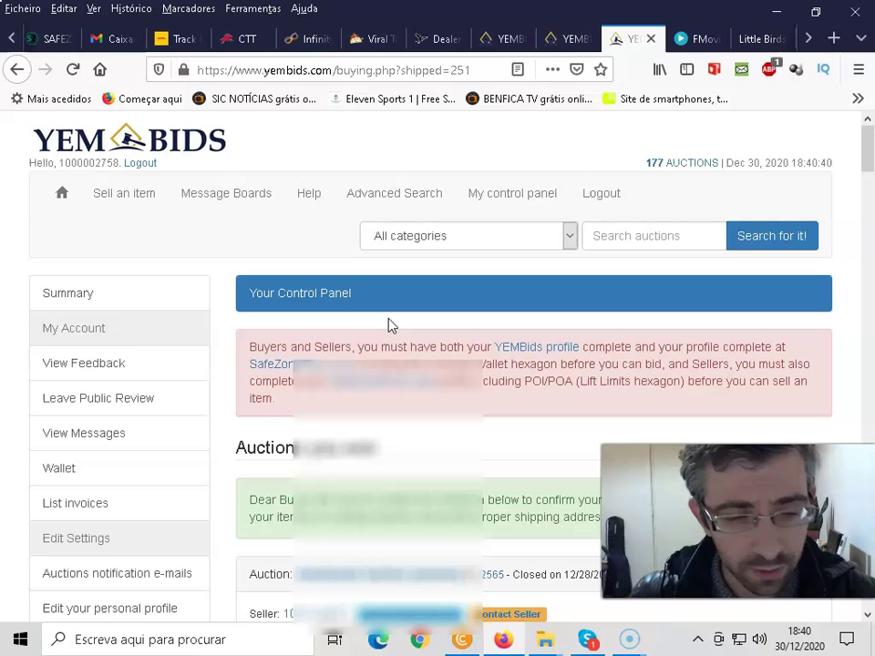
scroll(390, 328, down, 8)
scroll(389, 414, up, 9)
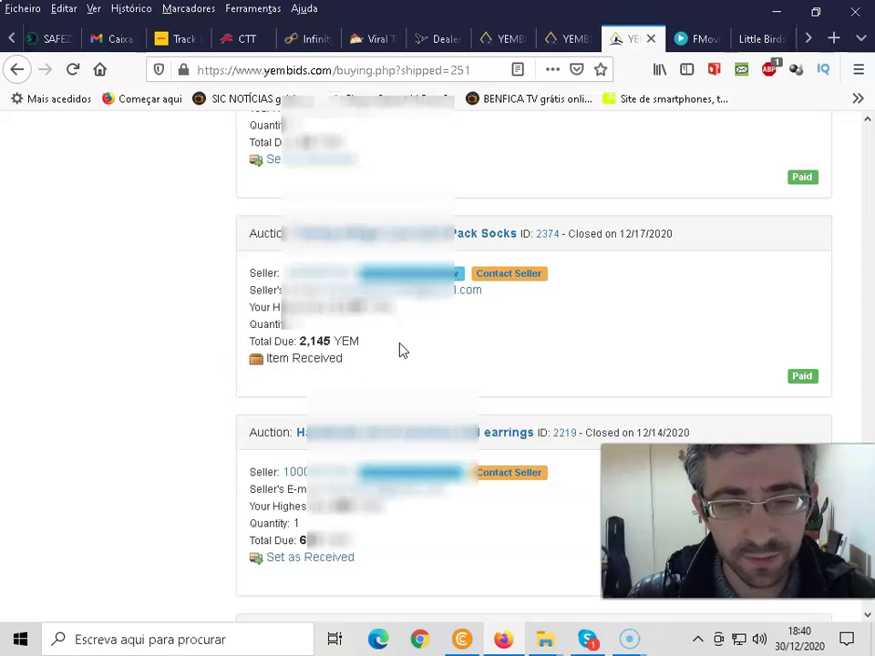
scroll(422, 371, up, 2)
scroll(436, 400, down, 2)
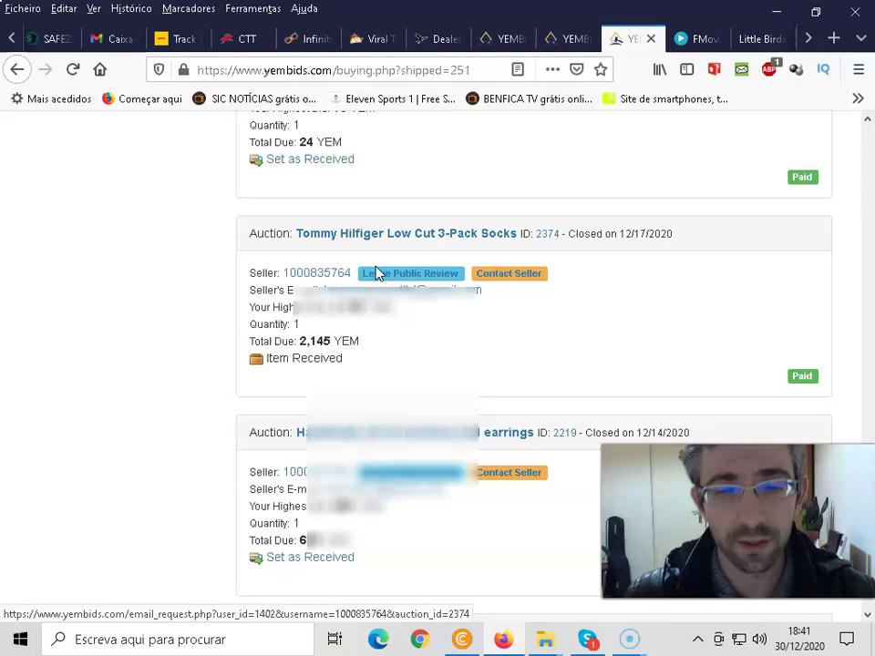
click(427, 274)
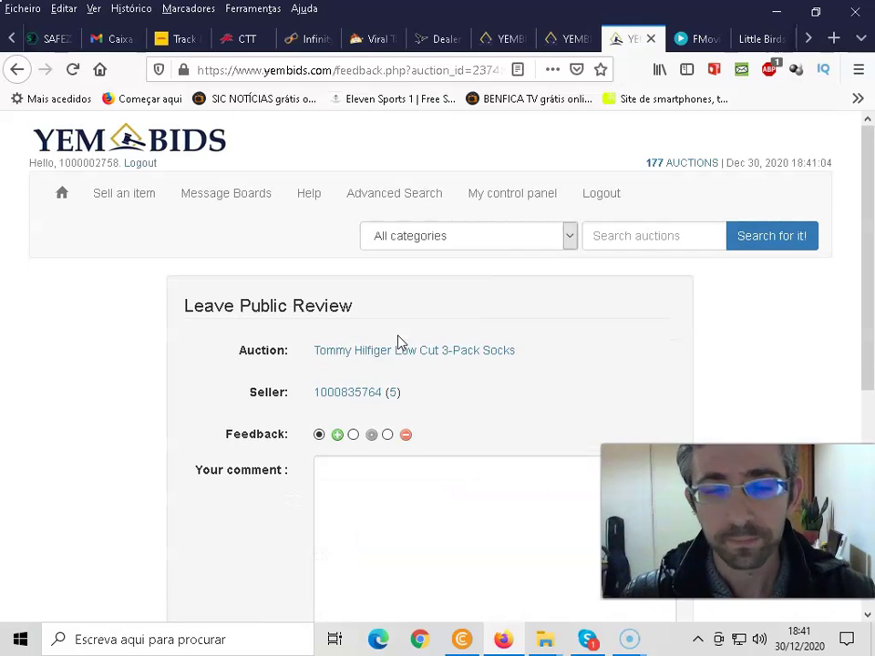
- Choose a positive rating and enter the comment "Item received, thanyou so much for the fast delivery. Really appreciate it!"
scroll(289, 352, down, 2)
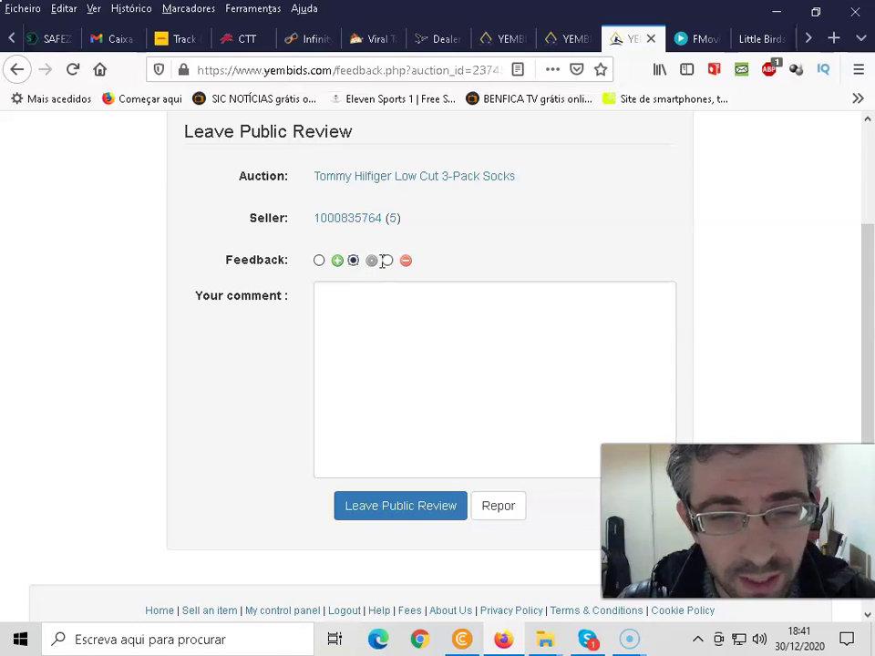
click(319, 262)
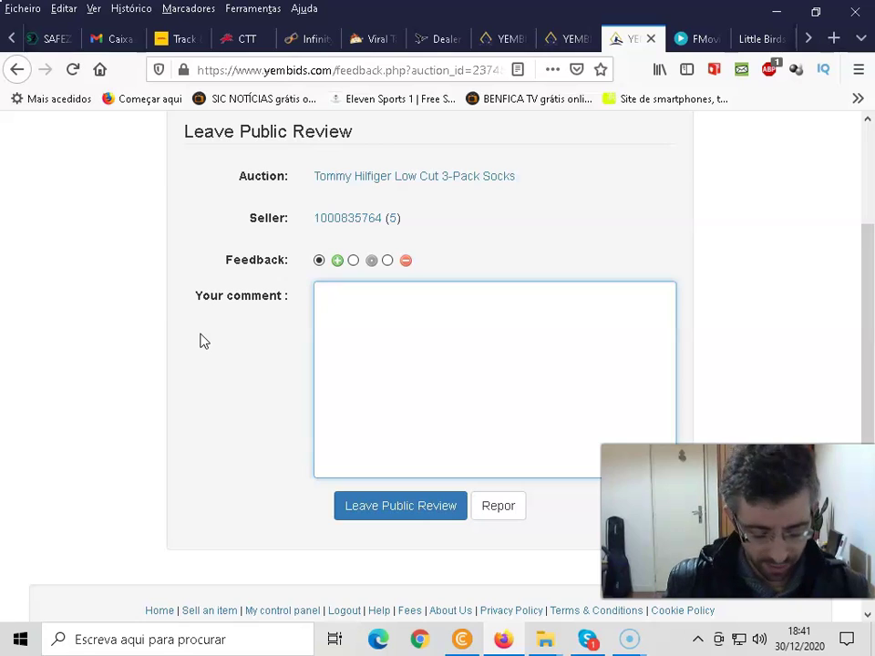
text(It)
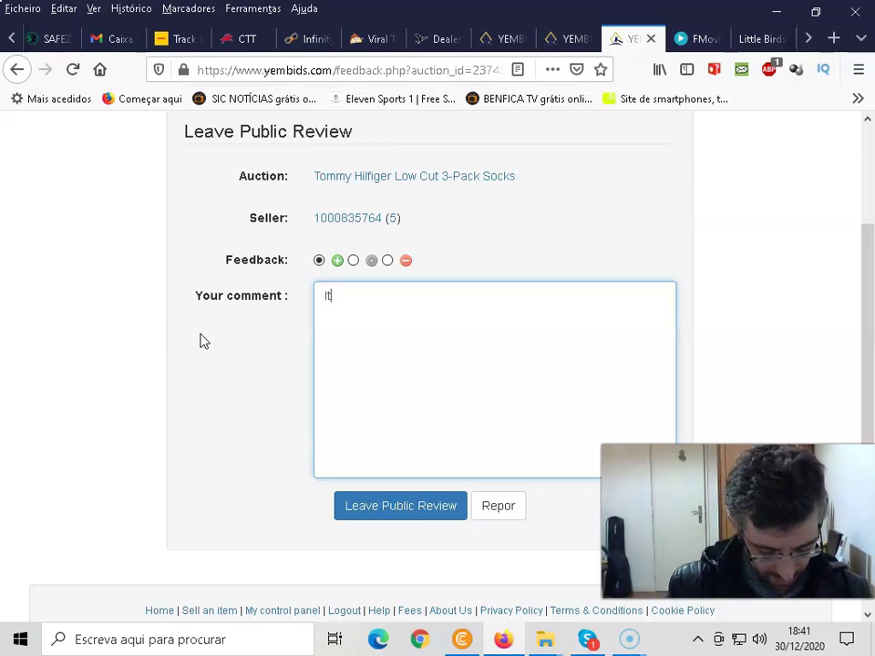
text(em received)
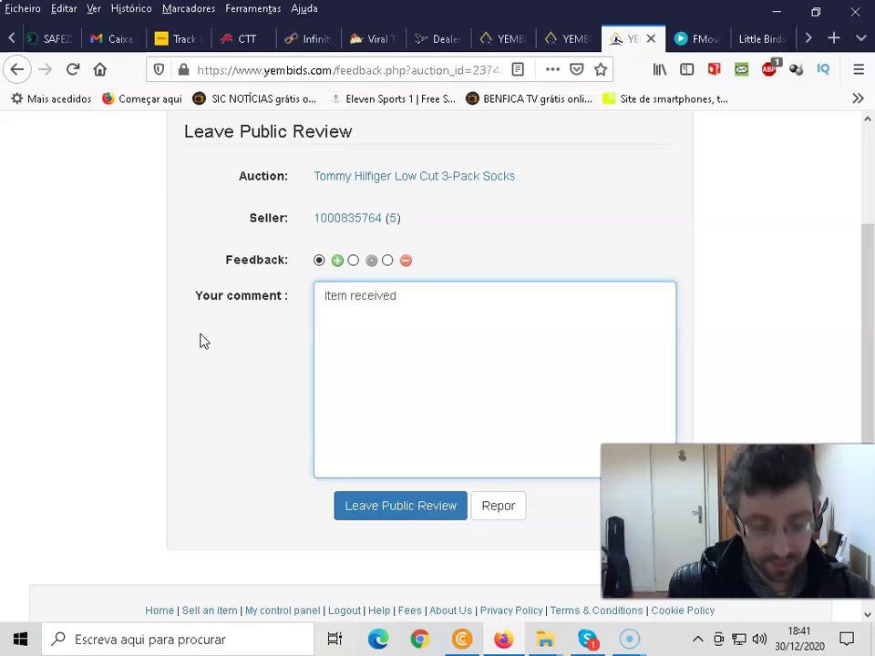
text(, than)
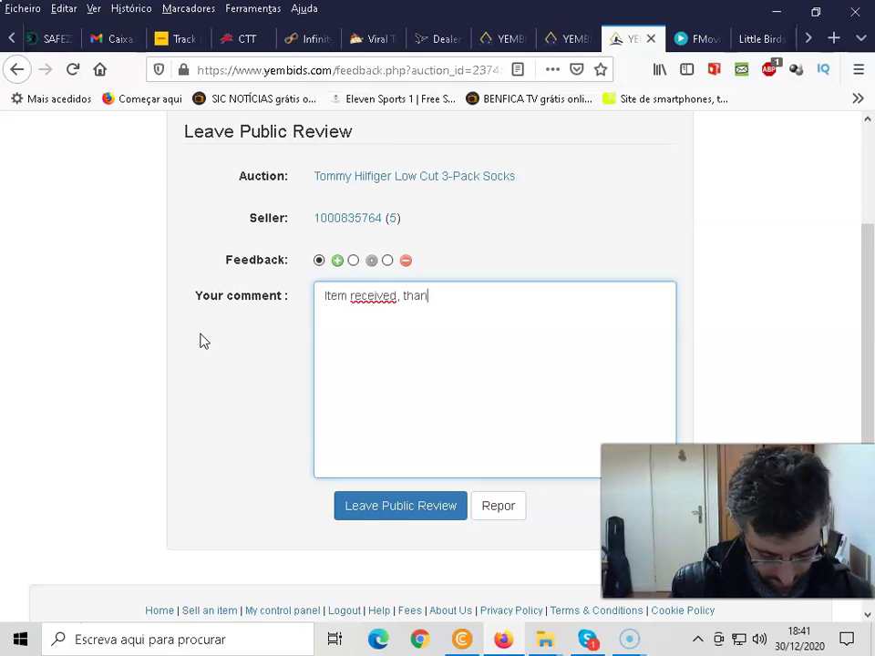
text(joy so much)
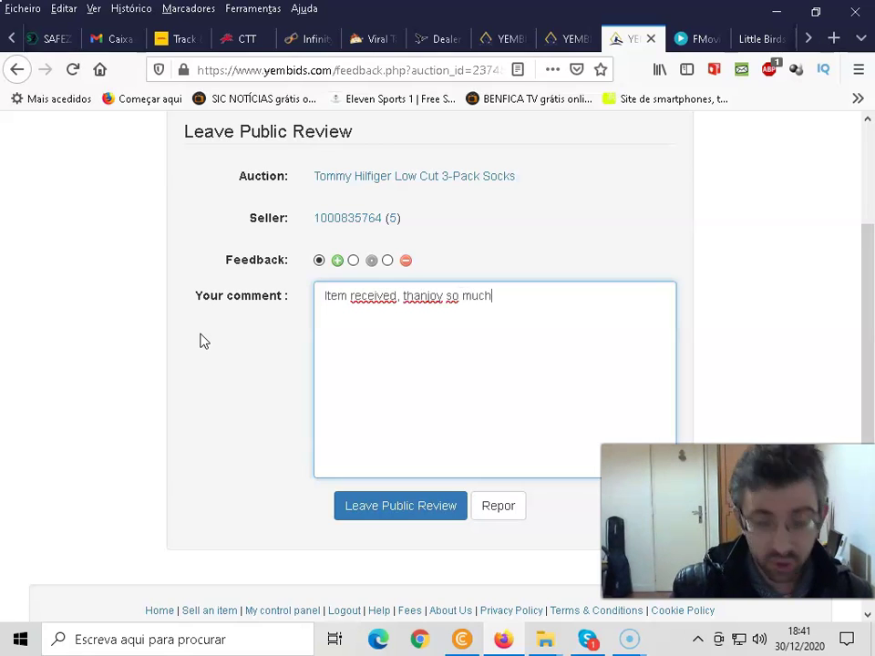
text( for)
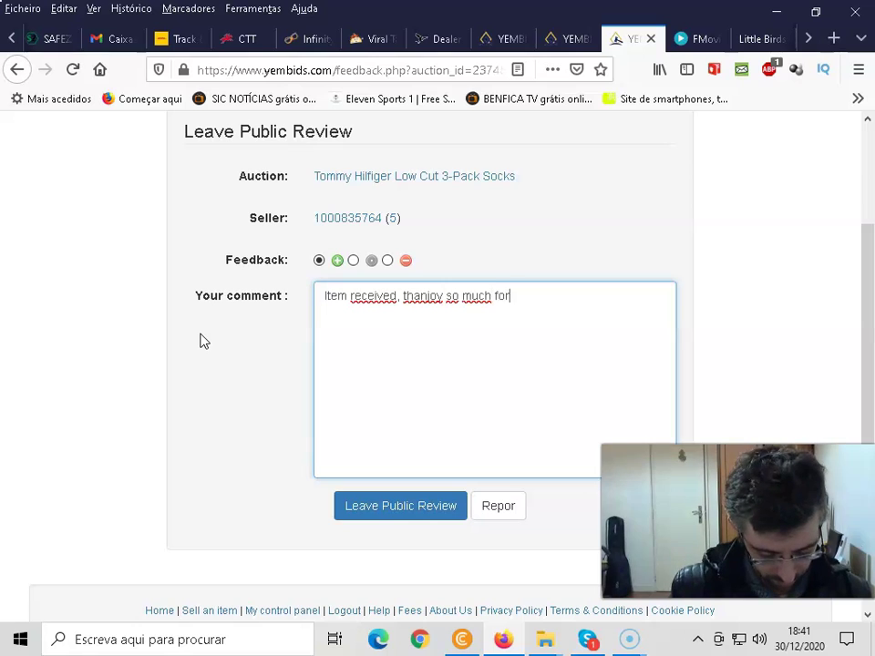
text( the fast del)
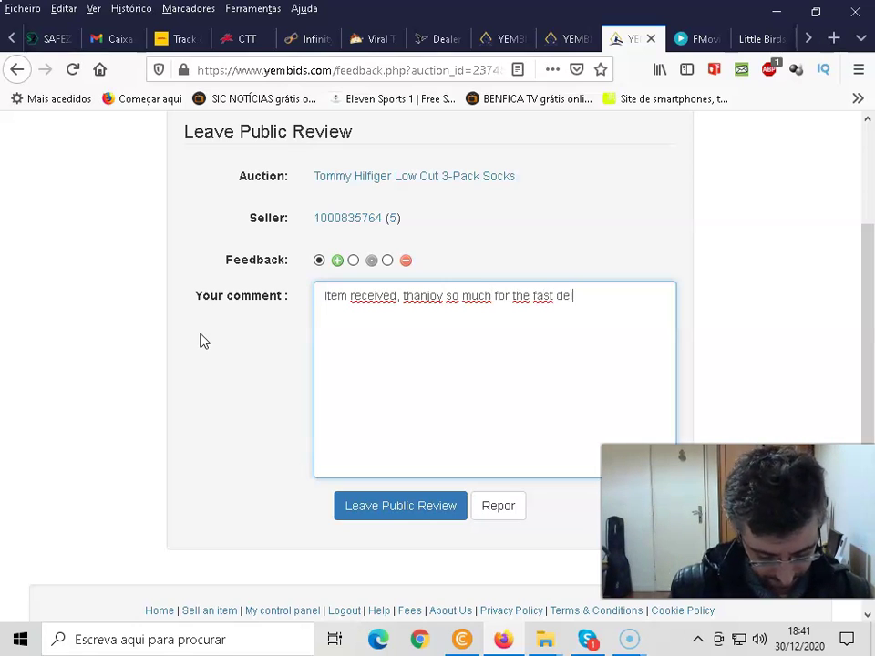
text(ivery. )
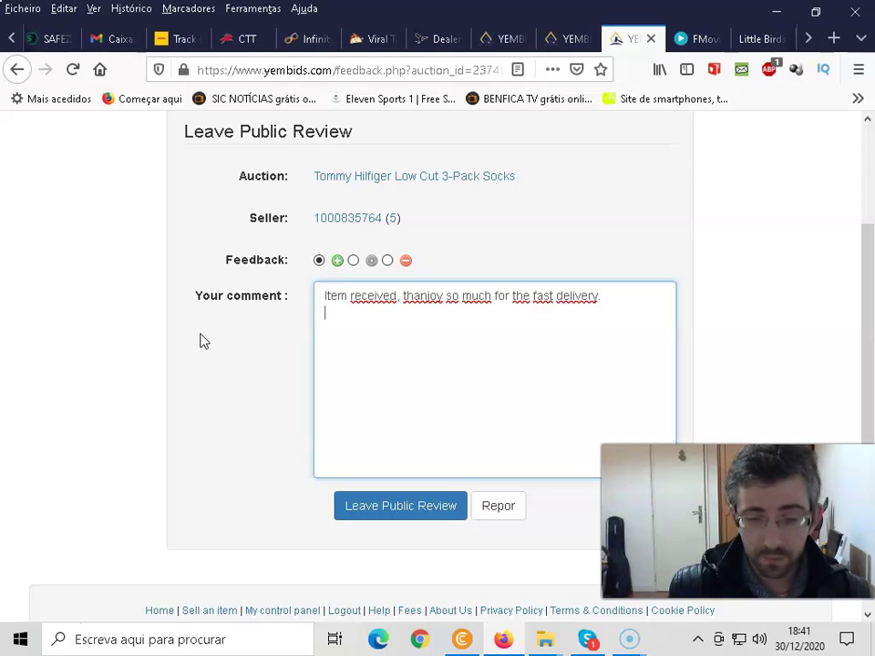
text(Really app)
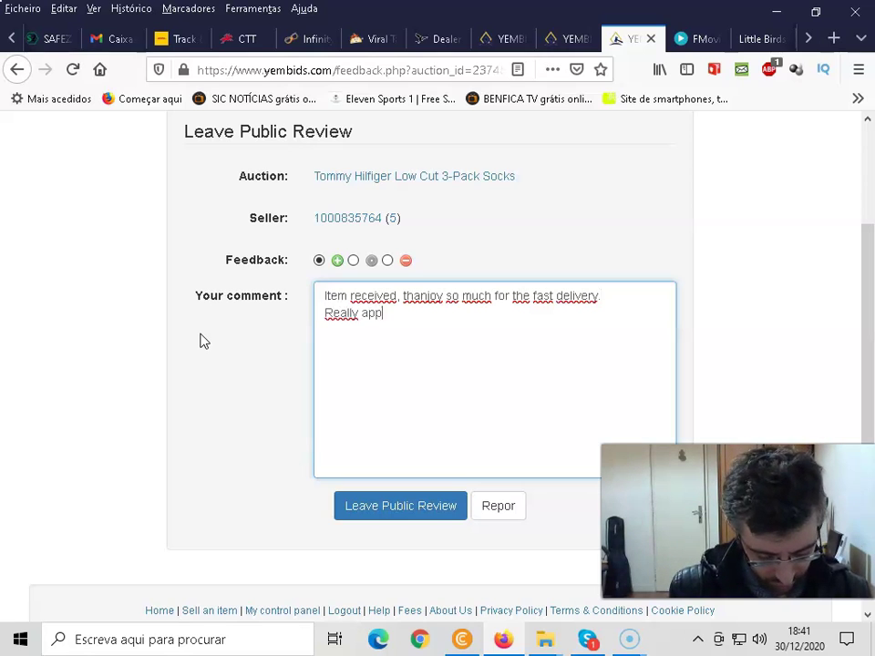
text(reciate it!)
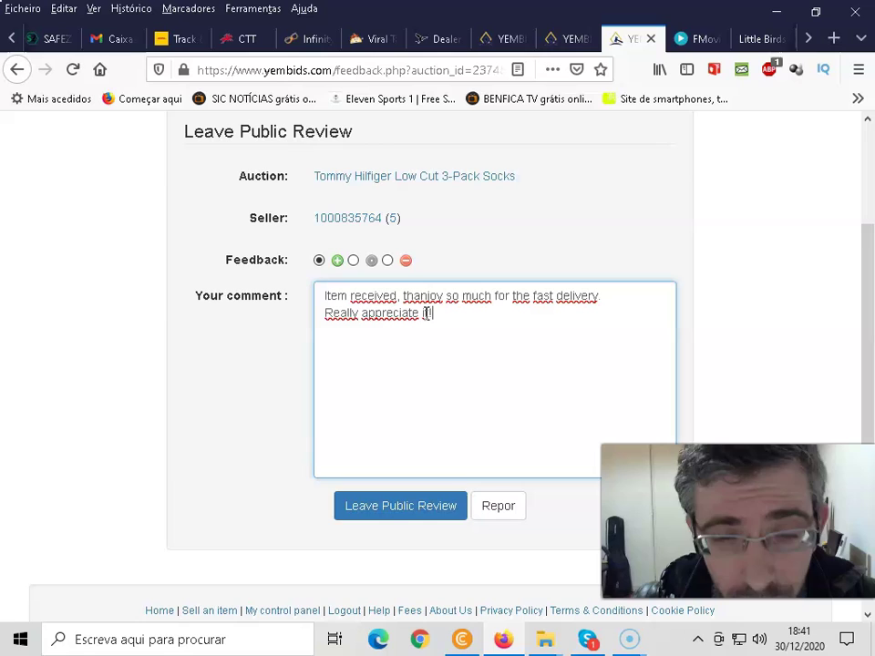
key(Delete)
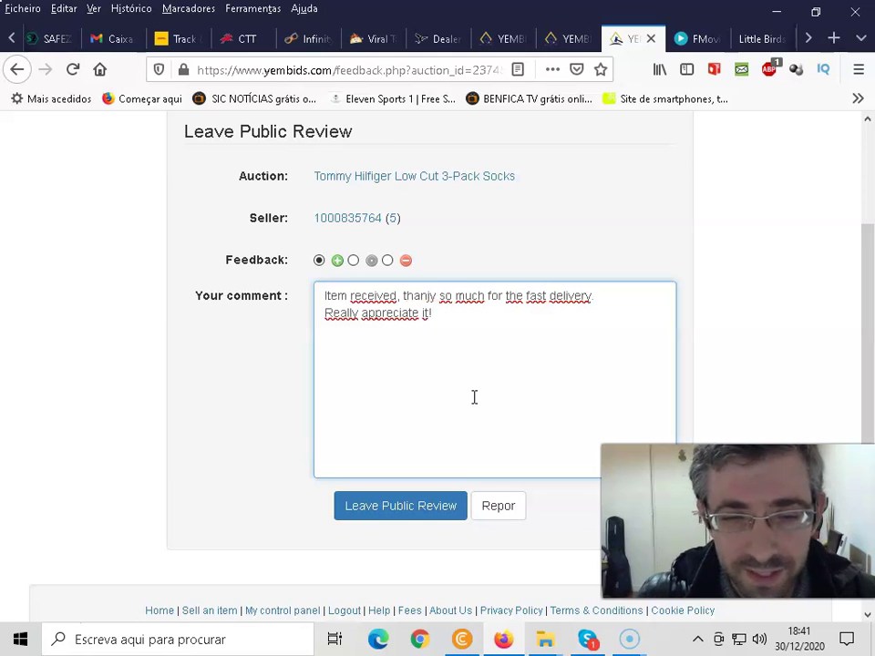
key(Delete)
key(BackSpace)
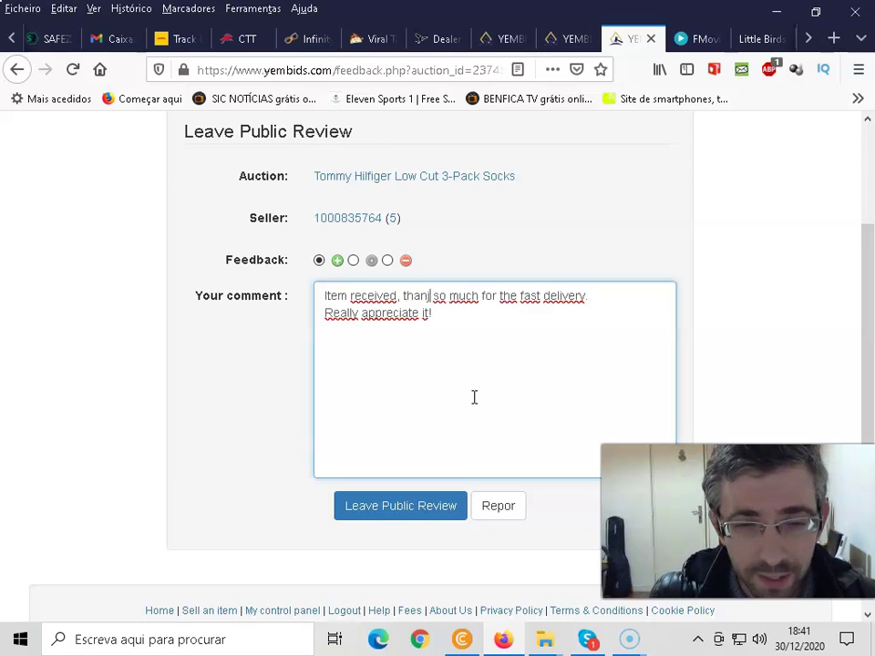
key(BackSpace)
text(you)
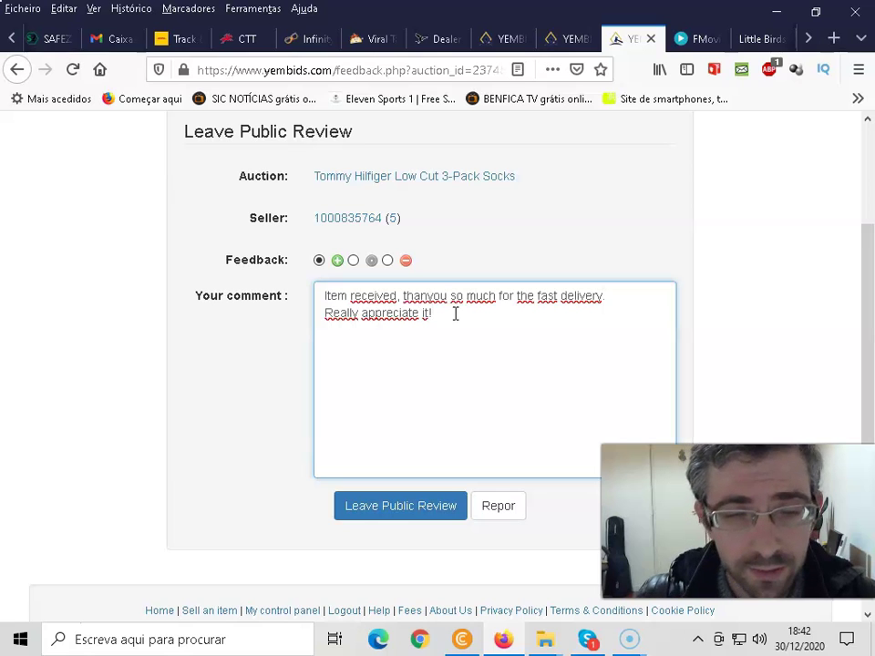
scroll(255, 472, down, 2)
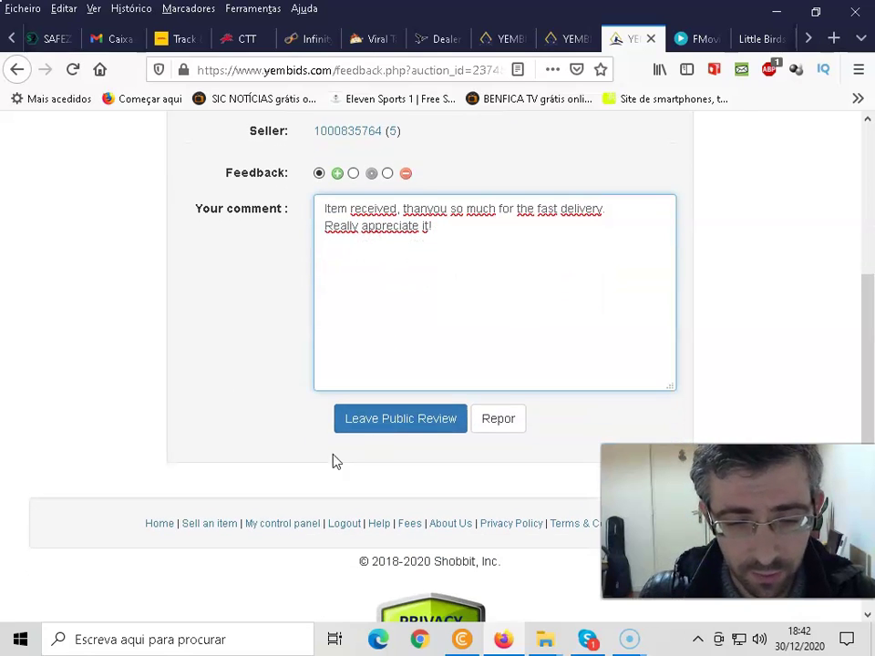
- Submit the positive public review and check it heads the seller's View Feedback list
click(418, 434)
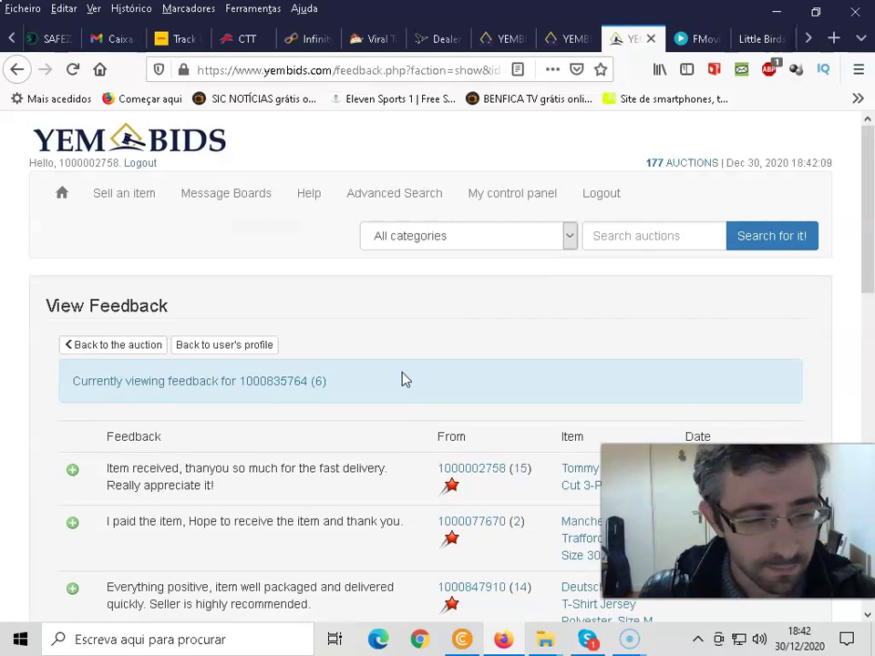
scroll(402, 379, down, 4)
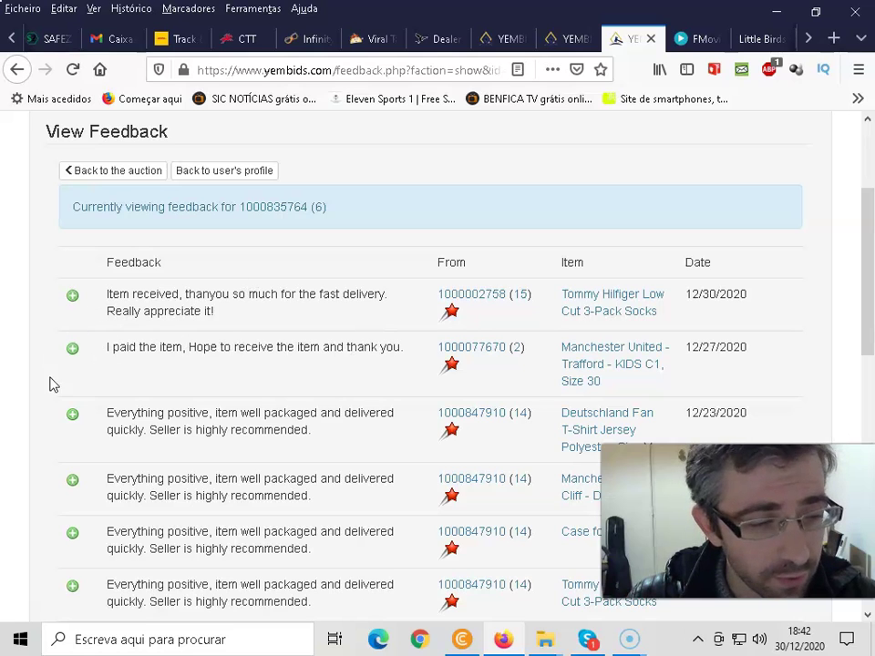
scroll(189, 429, up, 3)
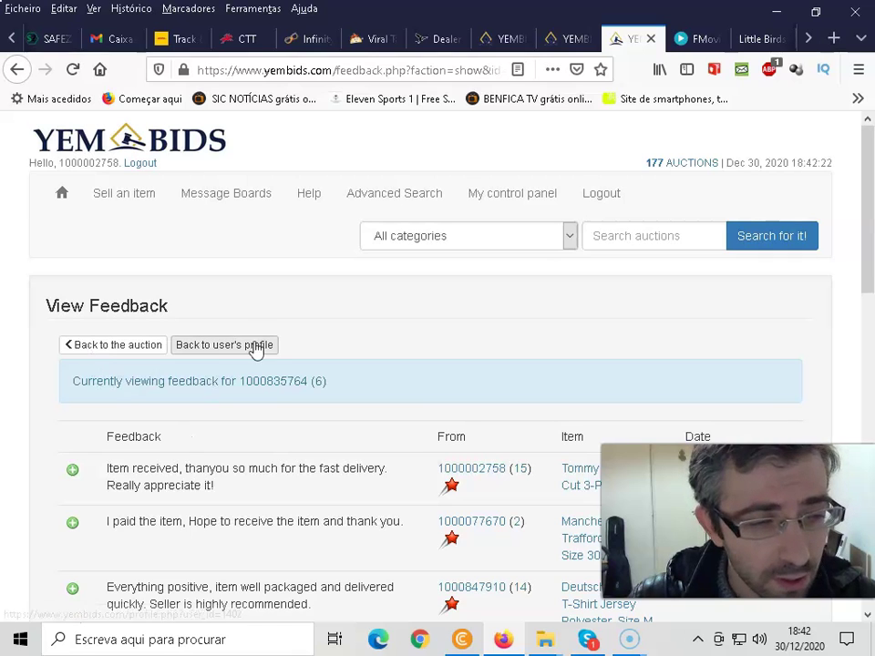
- Go to the seller's profile and review its 10 feedback: 9 positive, 2 negative
click(218, 353)
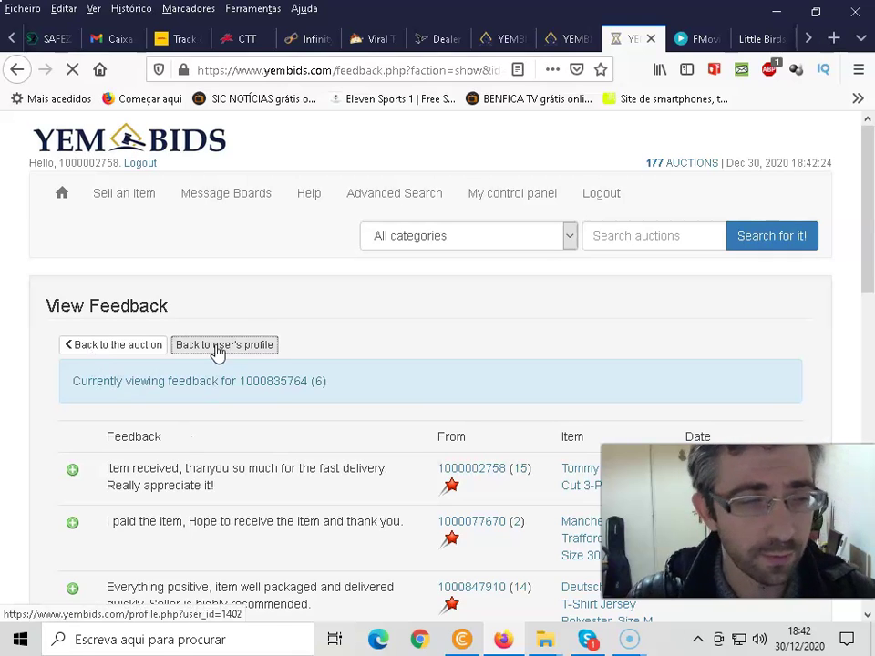
scroll(399, 340, down, 3)
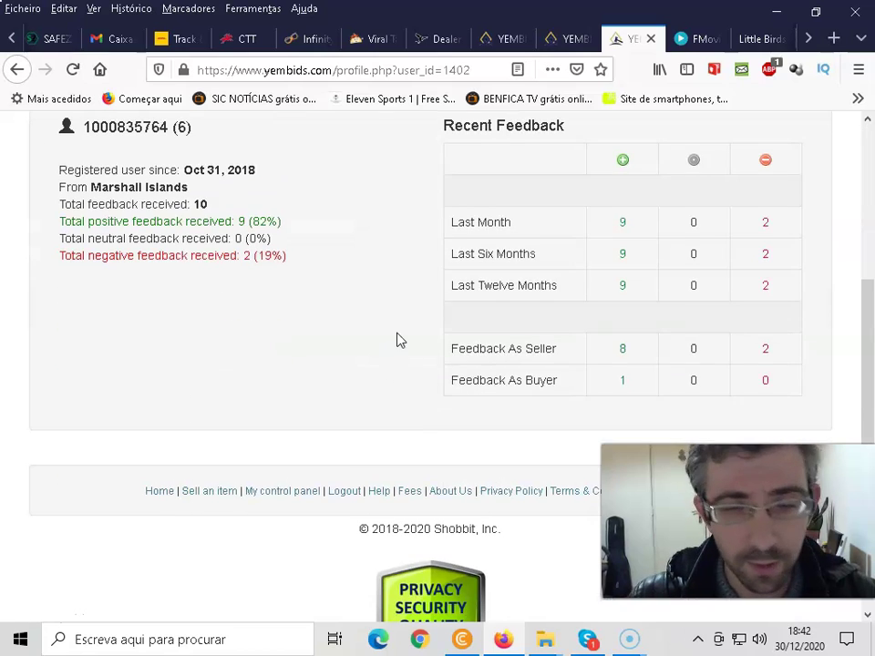
scroll(406, 351, up, 2)
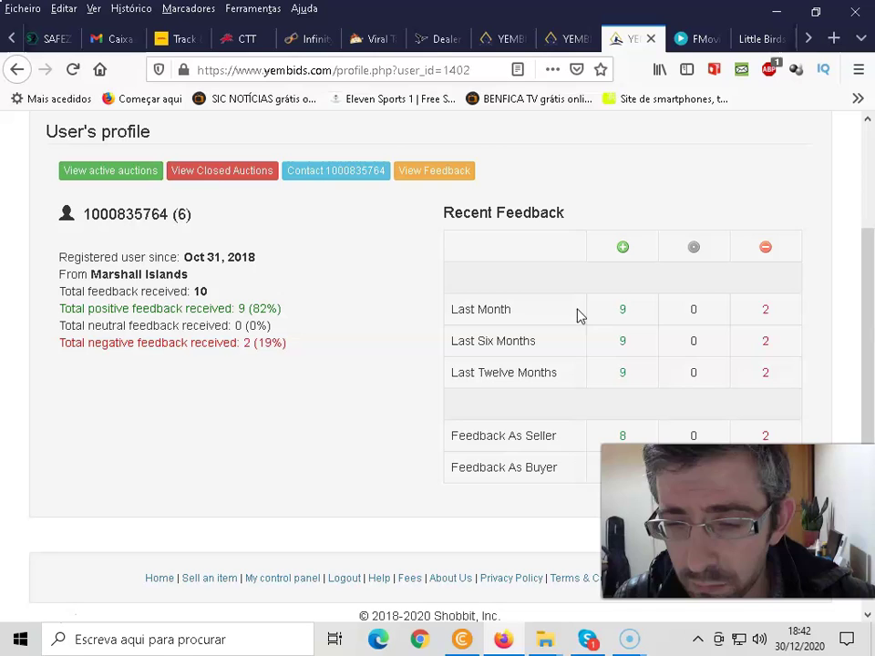
scroll(598, 318, down, 2)
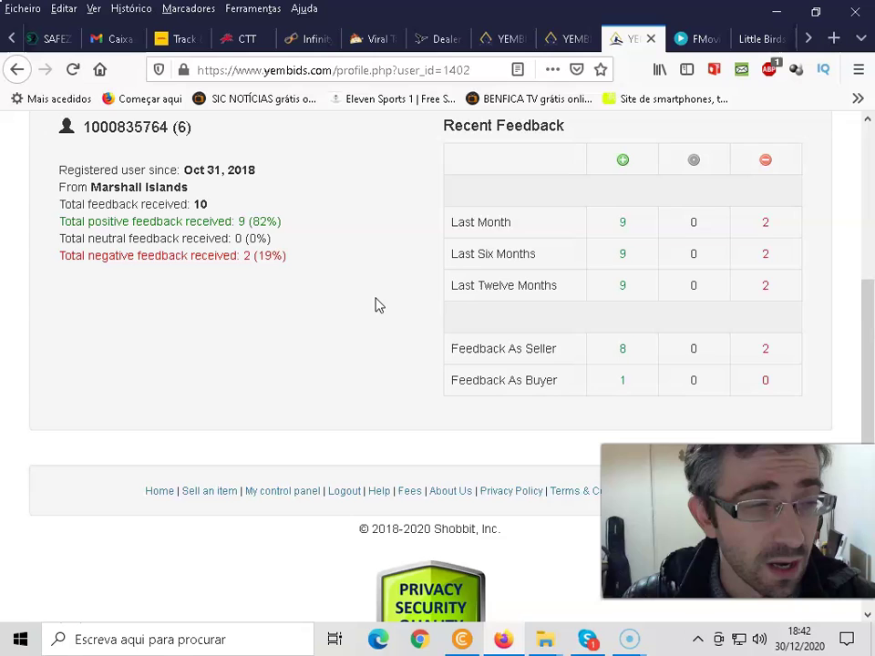
scroll(379, 305, up, 1)
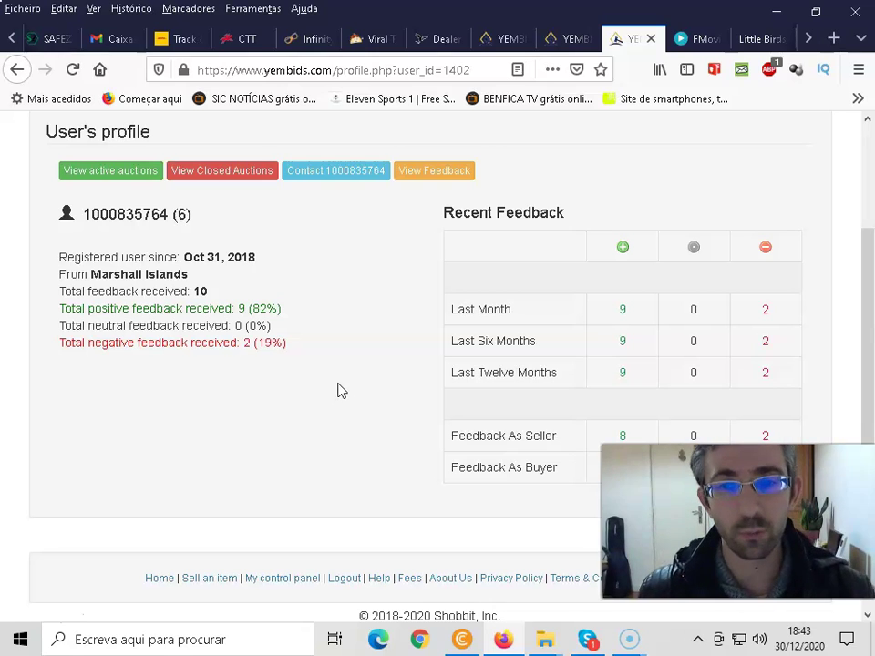
scroll(182, 319, up, 1)
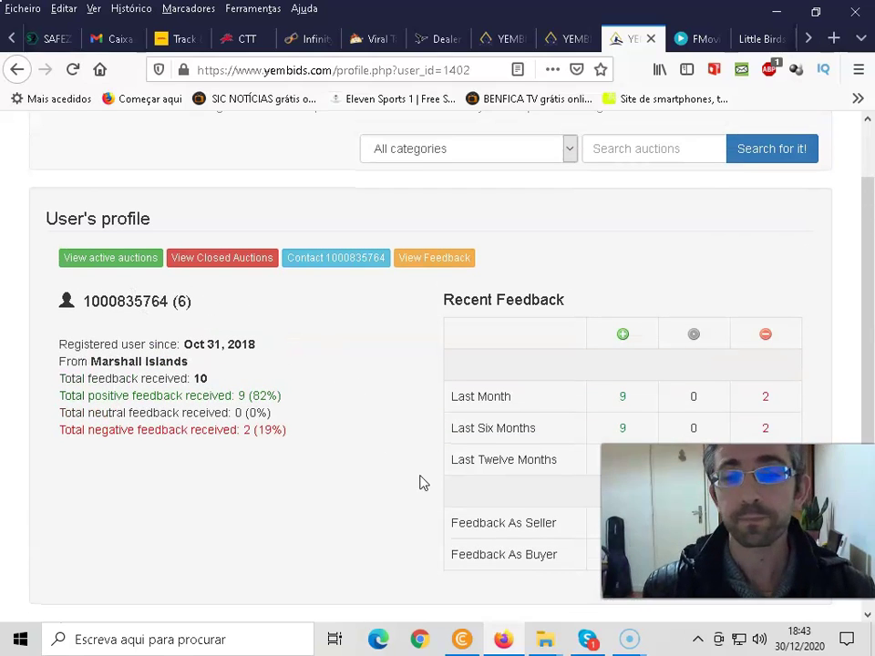
scroll(359, 453, down, 1)
scroll(345, 447, up, 1)
scroll(344, 447, up, 1)
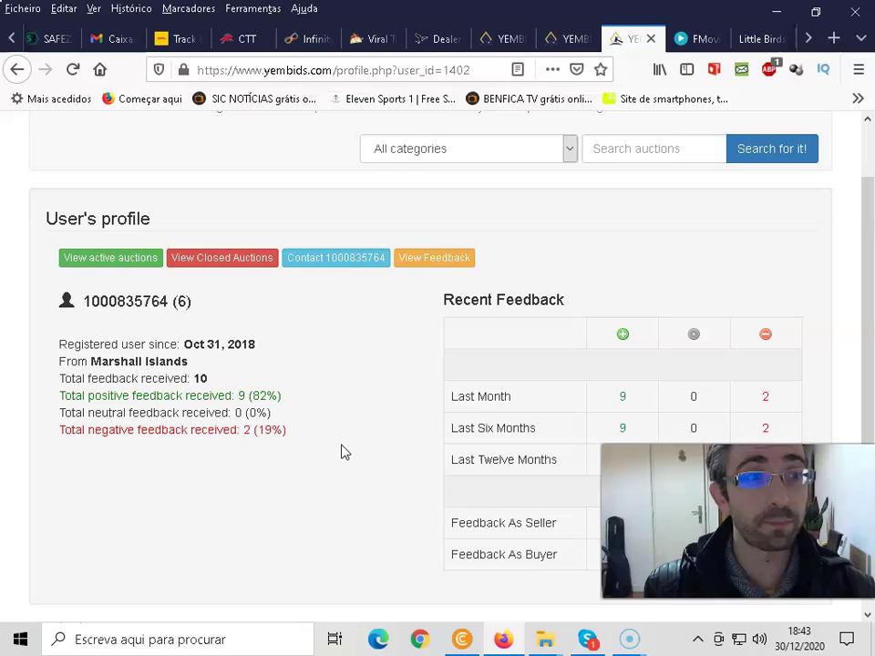